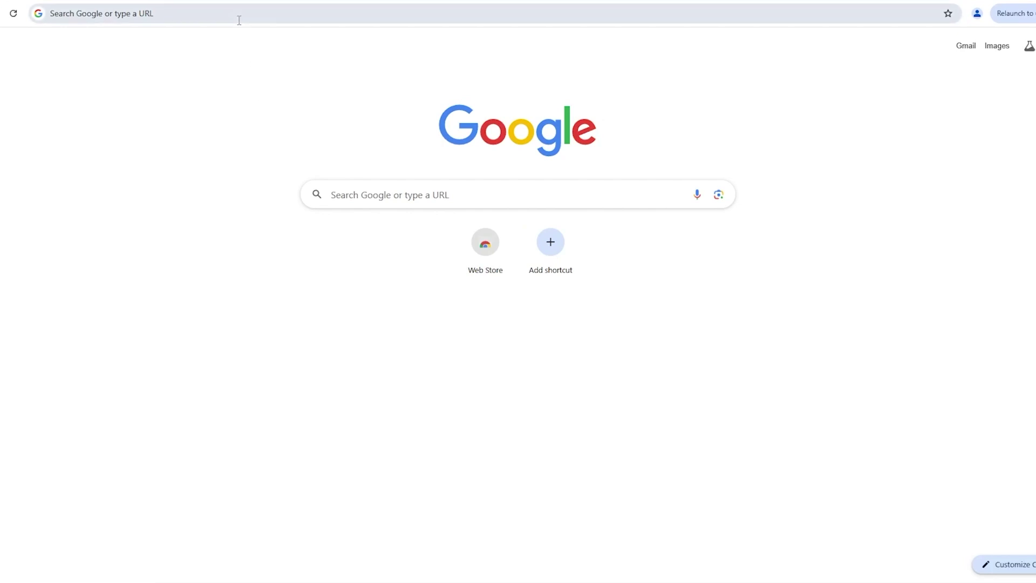
Load Dell.com and go to the Support Home page.
{"action": "left_click", "coordinate": [238, 20]}
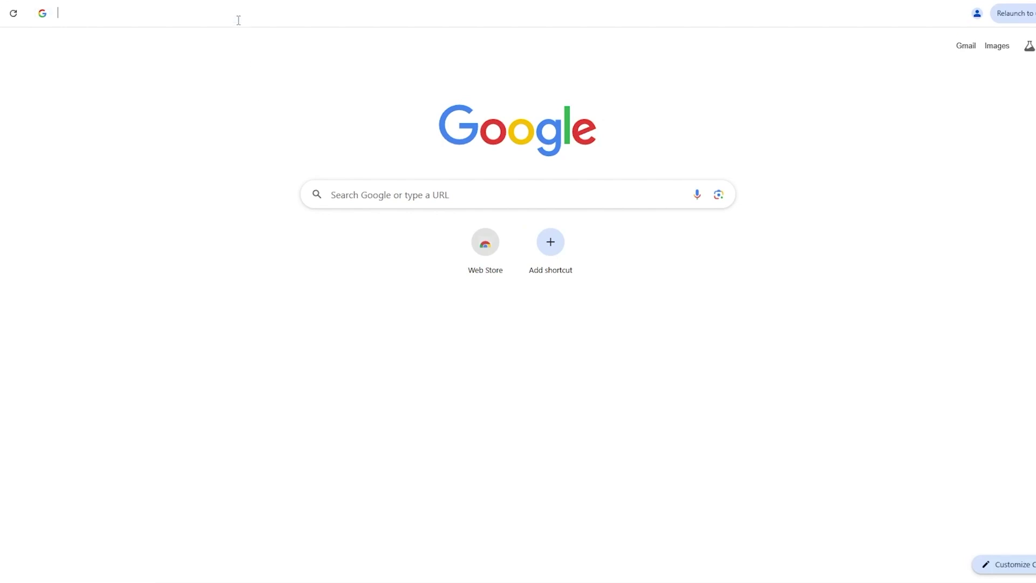
{"action": "type", "text": "Dell.com"}
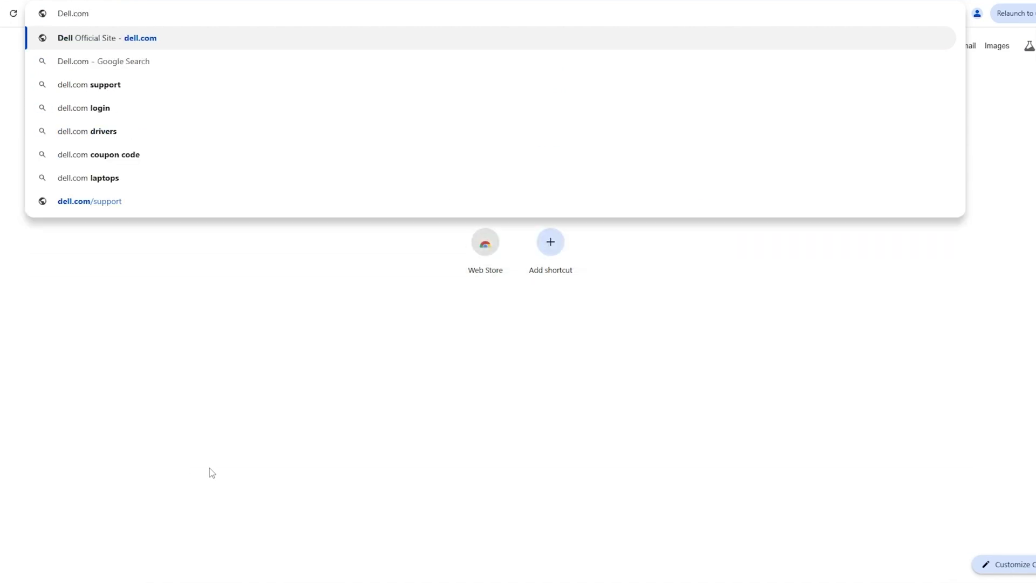
{"action": "key", "text": "Return"}
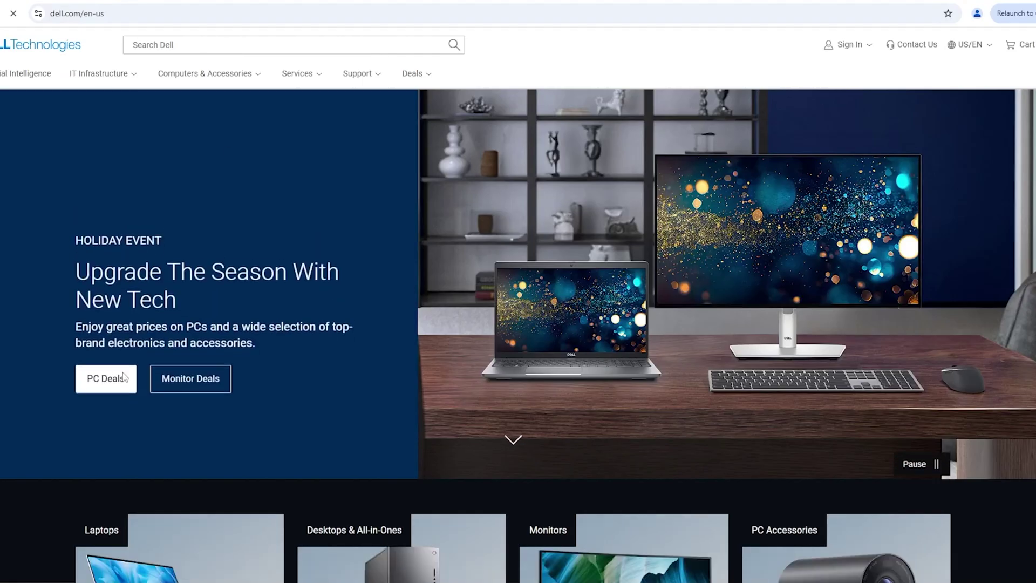
{"action": "mouse_move", "coordinate": [386, 88]}
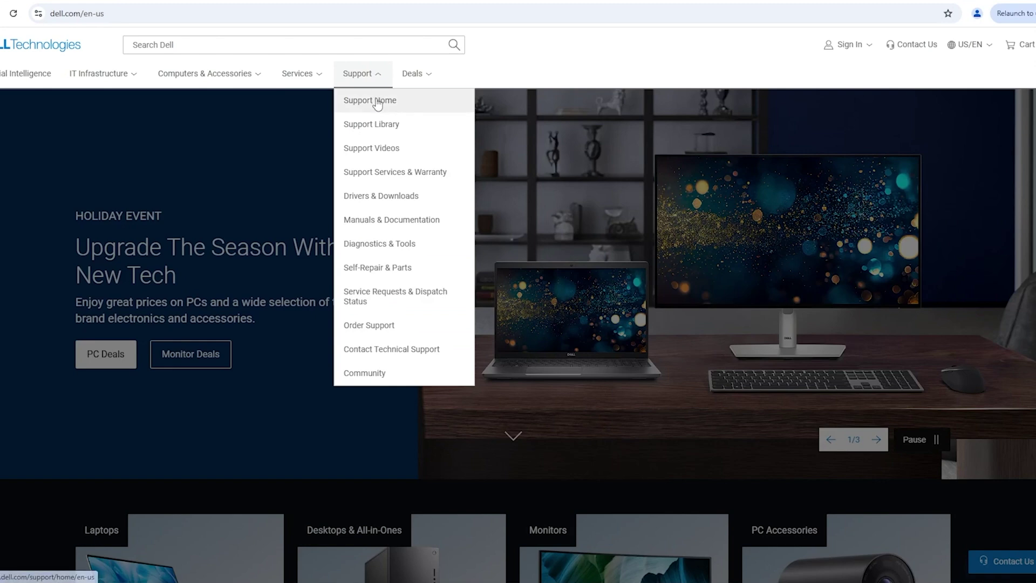
{"action": "left_click", "coordinate": [377, 101]}
Search support for 'Dell powerEdge R750' and choose the PowerEdge R750 suggestion.
{"action": "scroll", "coordinate": [377, 101], "scroll_direction": "down", "scroll_amount": 6}
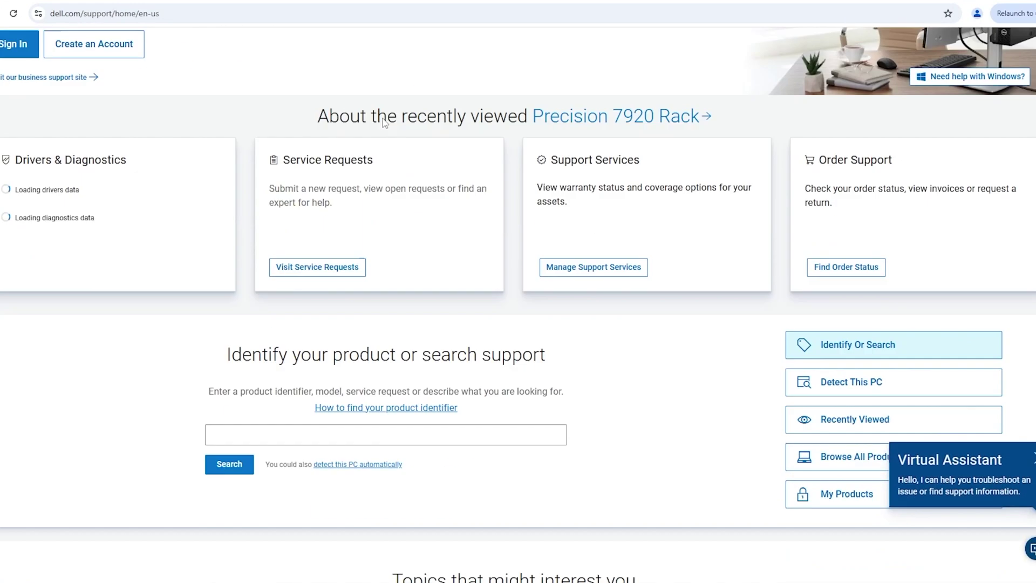
{"action": "left_click", "coordinate": [337, 194]}
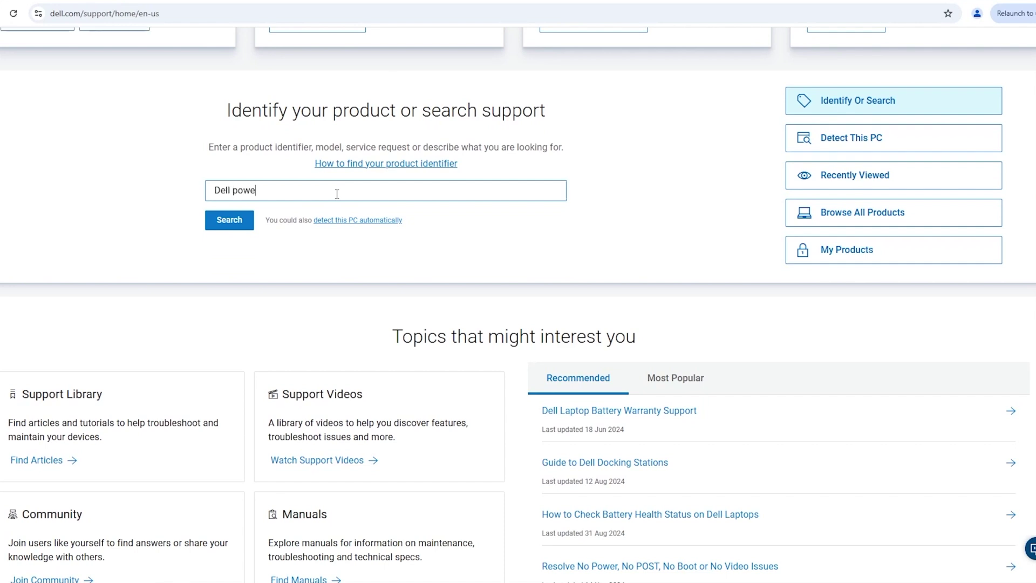
{"action": "type", "text": "Dell powerEdge R7"}
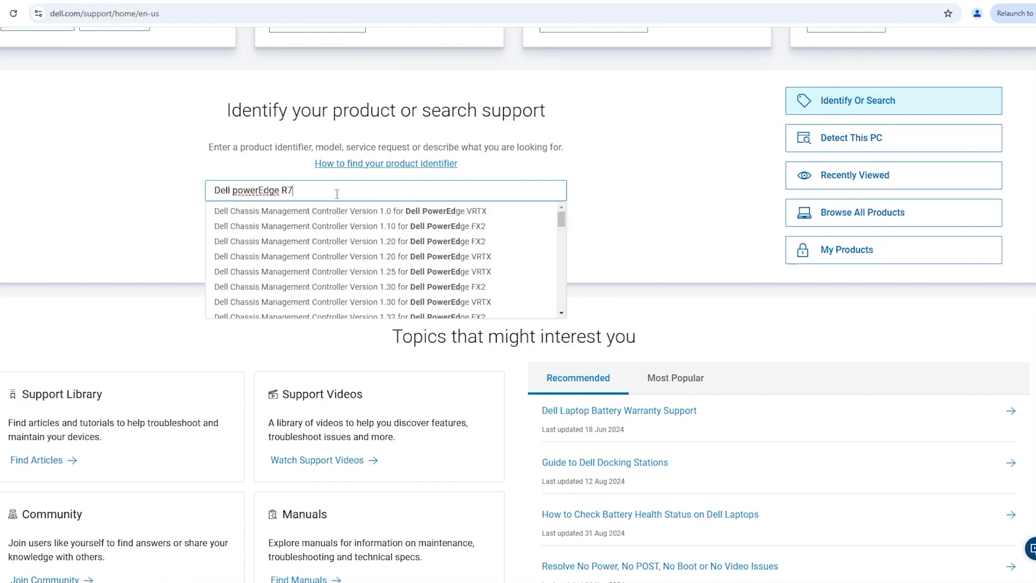
{"action": "type", "text": "50"}
{"action": "left_click", "coordinate": [280, 226]}
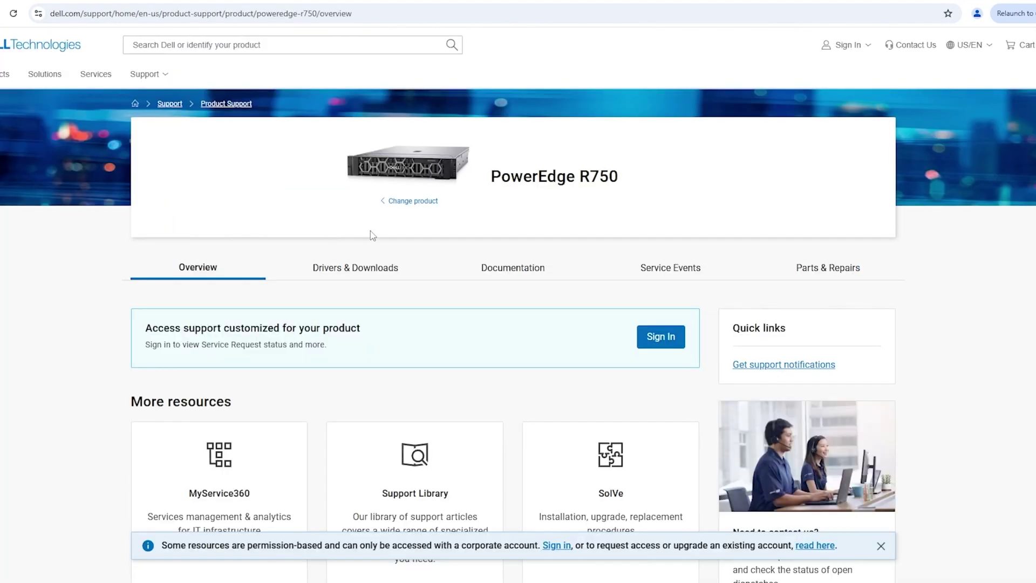
Dismiss the feedback survey and show the R750 Drivers & Downloads list.
{"action": "scroll", "coordinate": [372, 232], "scroll_direction": "down", "scroll_amount": 4}
{"action": "left_click", "coordinate": [443, 340]}
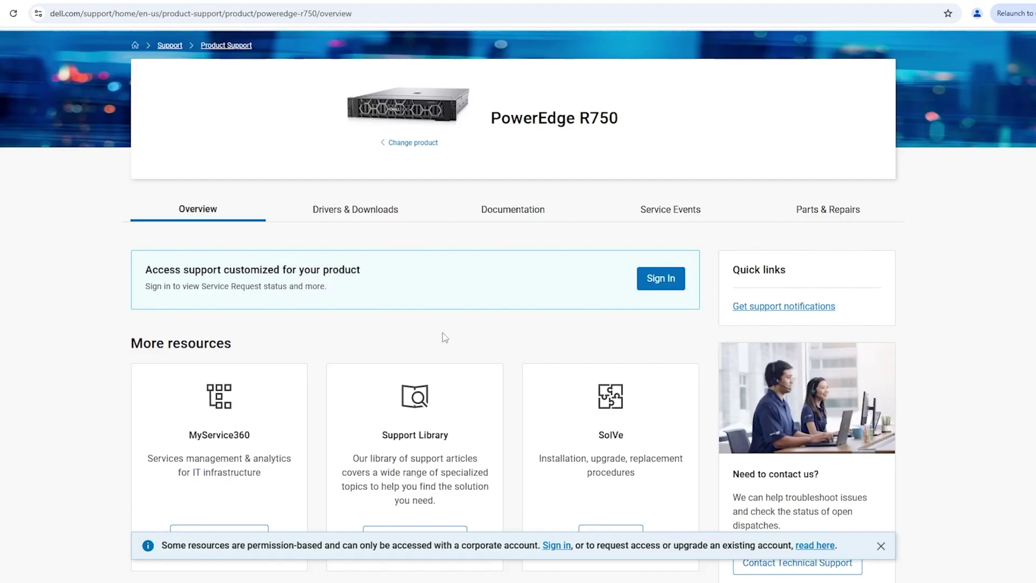
{"action": "left_click", "coordinate": [354, 210]}
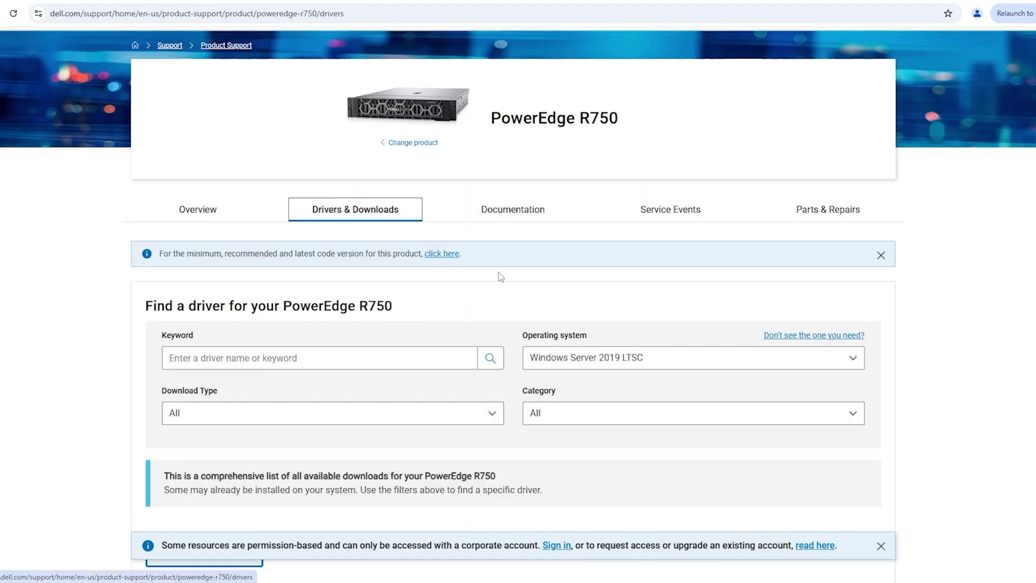
Filter downloads to operating system Not Applicable and category BIOS, then expand the BIOS 1.15.2 details.
{"action": "scroll", "coordinate": [594, 277], "scroll_direction": "down", "scroll_amount": 1}
{"action": "left_click", "coordinate": [864, 308]}
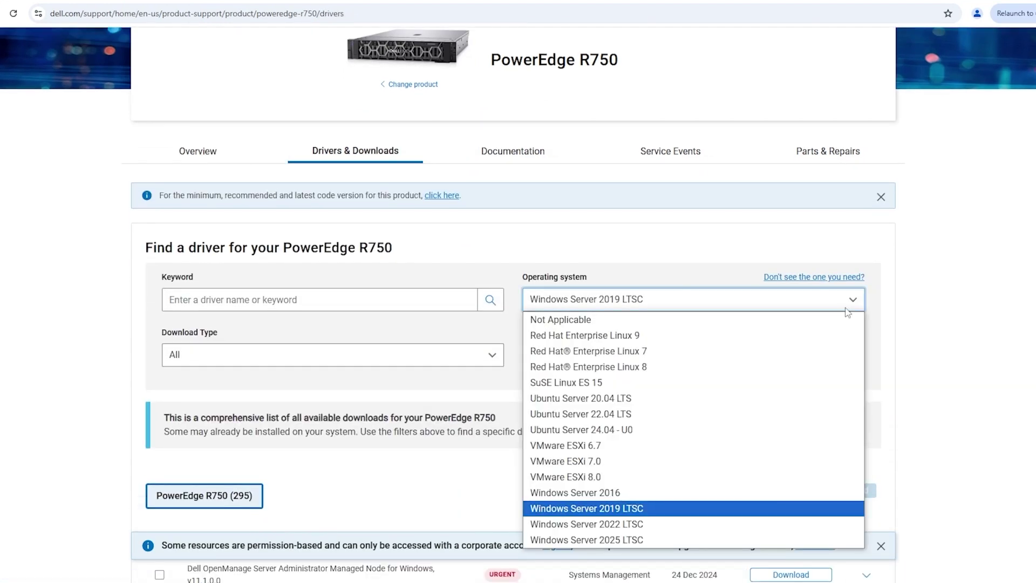
{"action": "left_click", "coordinate": [595, 321]}
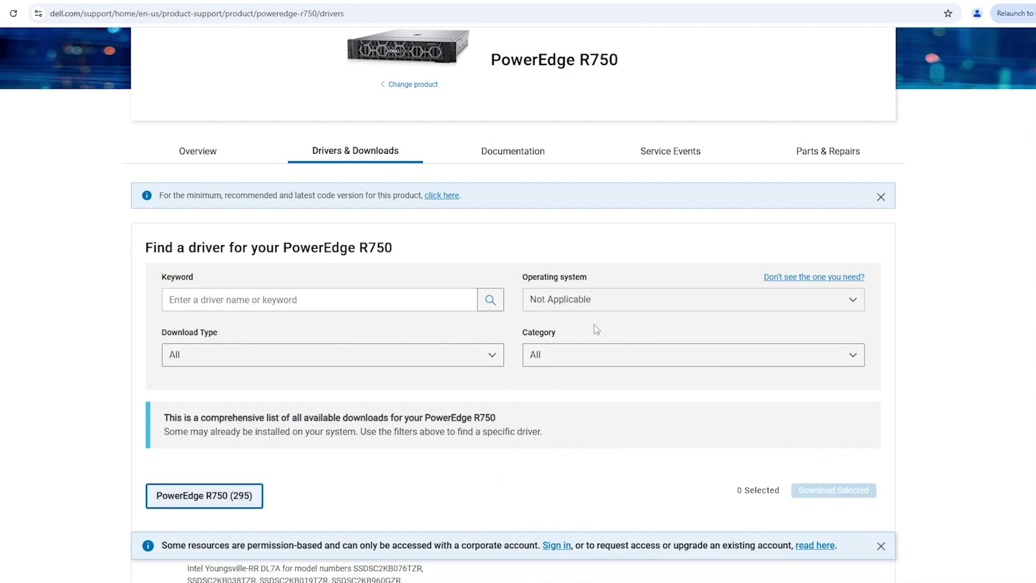
{"action": "left_click", "coordinate": [850, 361]}
{"action": "left_click", "coordinate": [551, 426]}
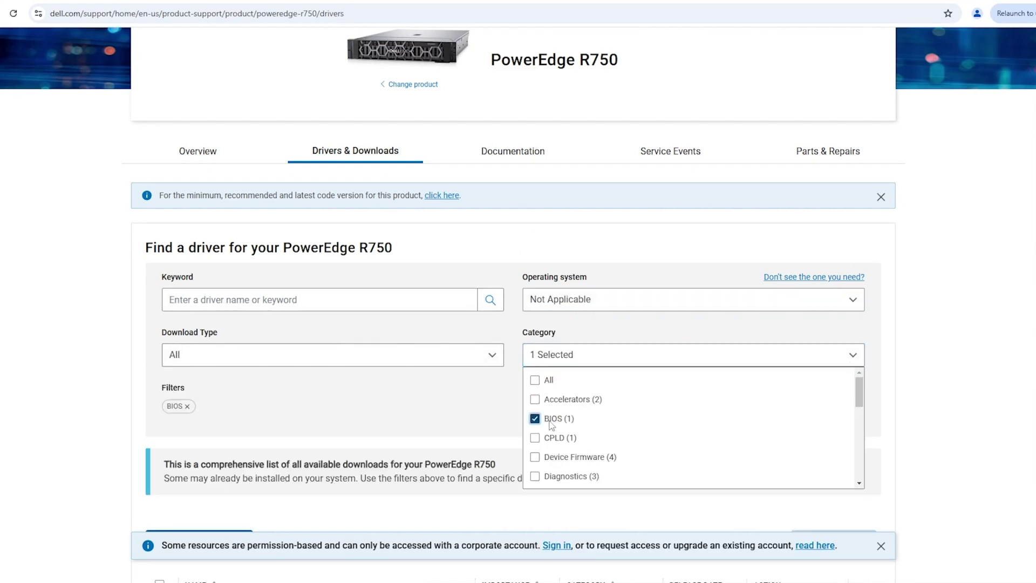
{"action": "left_click", "coordinate": [906, 361]}
{"action": "scroll", "coordinate": [951, 358], "scroll_direction": "down", "scroll_amount": 6}
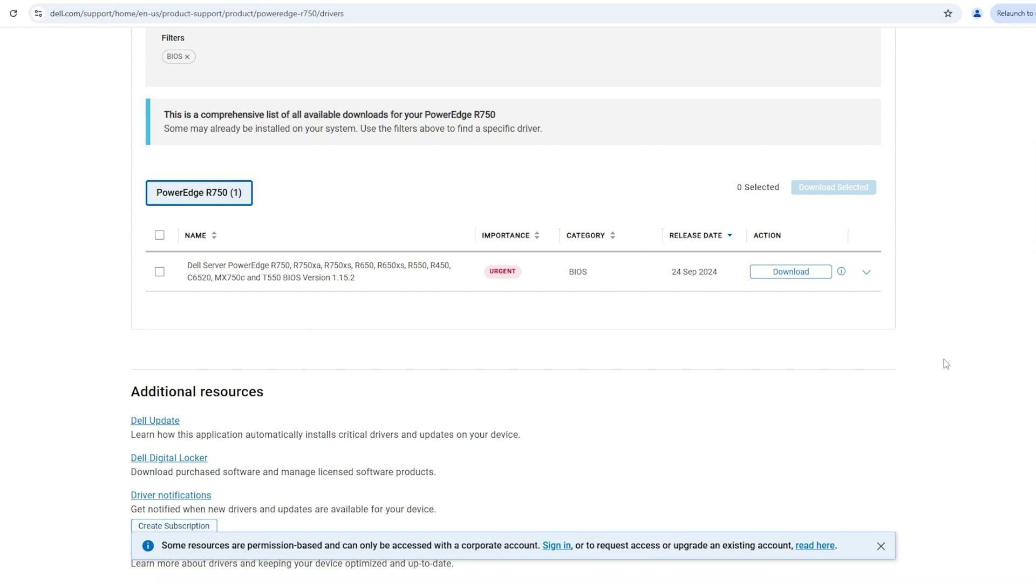
{"action": "left_click", "coordinate": [866, 273]}
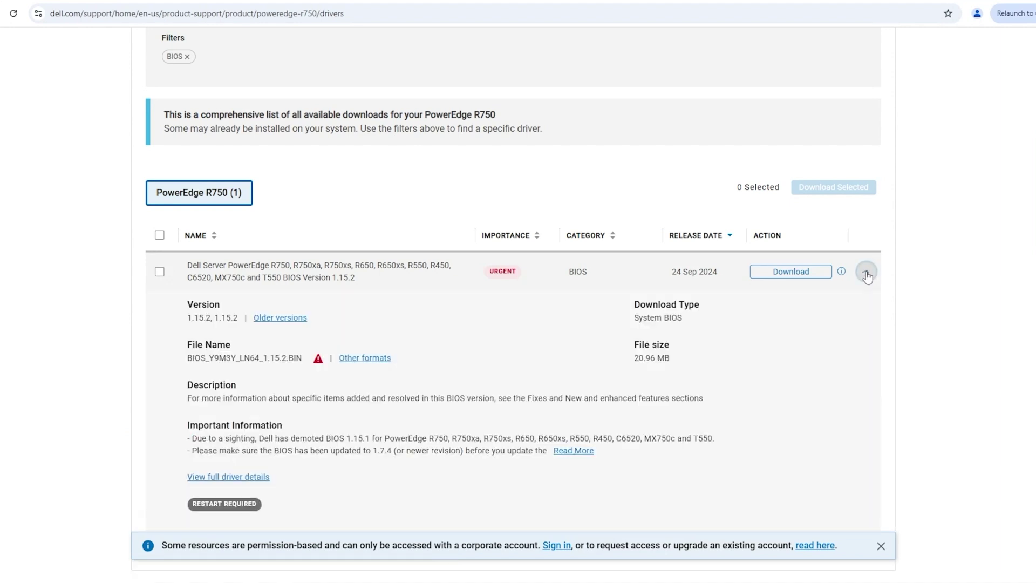
Show the 'Other formats' list for the BIOS 1.15.2 download, including the .efi file.
{"action": "left_click", "coordinate": [374, 361]}
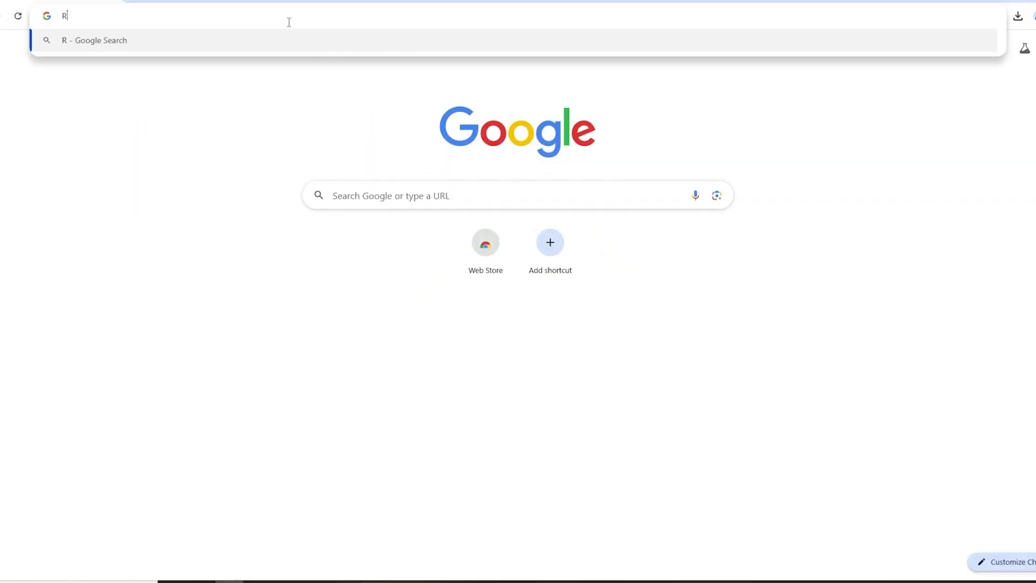
Search Google for Rufus, visit rufus.ie, and launch the downloaded rufus-4.6.exe.
{"action": "type", "text": "fus"}
{"action": "key", "text": "Return"}
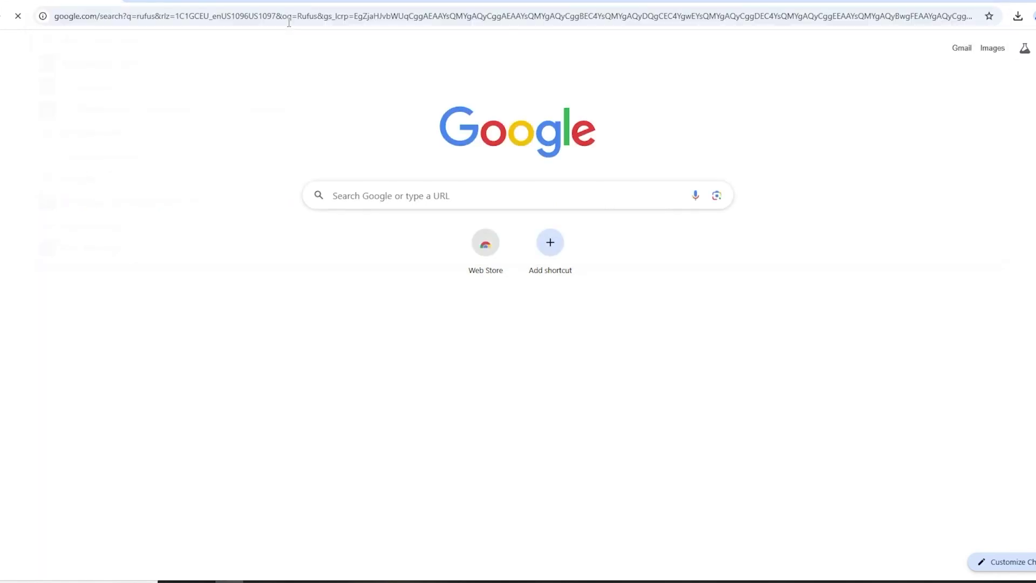
{"action": "left_click", "coordinate": [259, 160]}
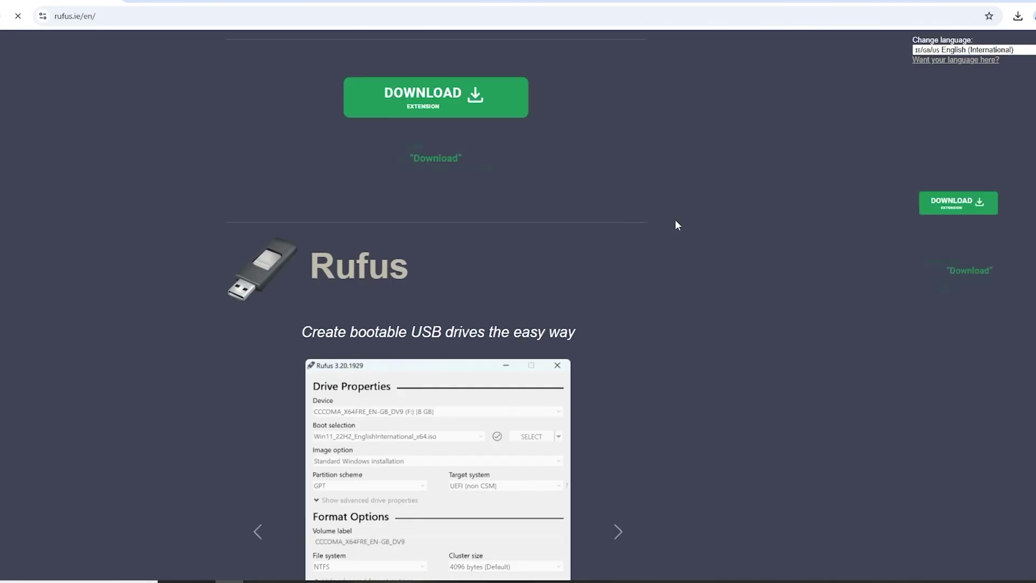
{"action": "scroll", "coordinate": [680, 238], "scroll_direction": "down", "scroll_amount": 10}
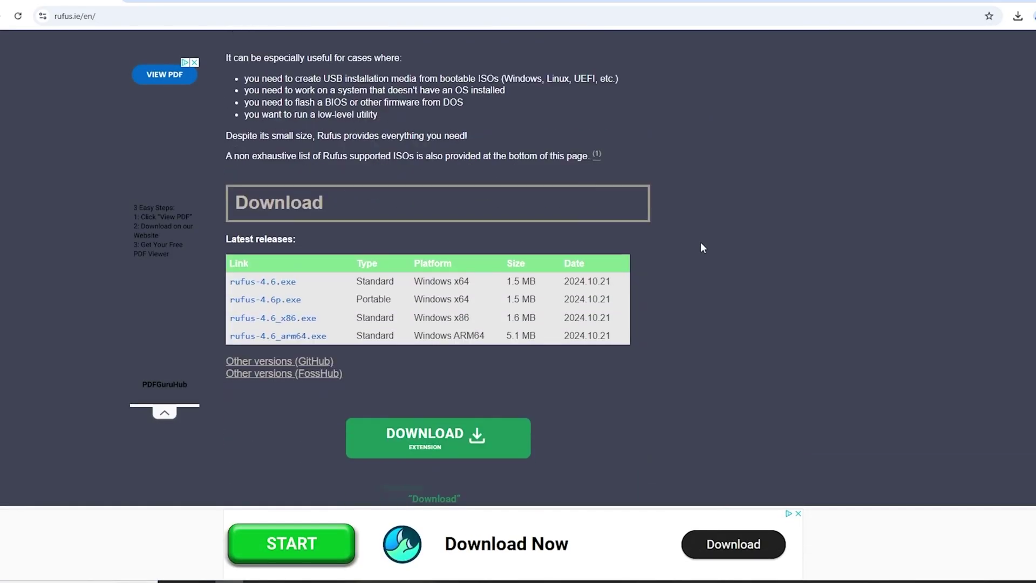
{"action": "left_click", "coordinate": [905, 46]}
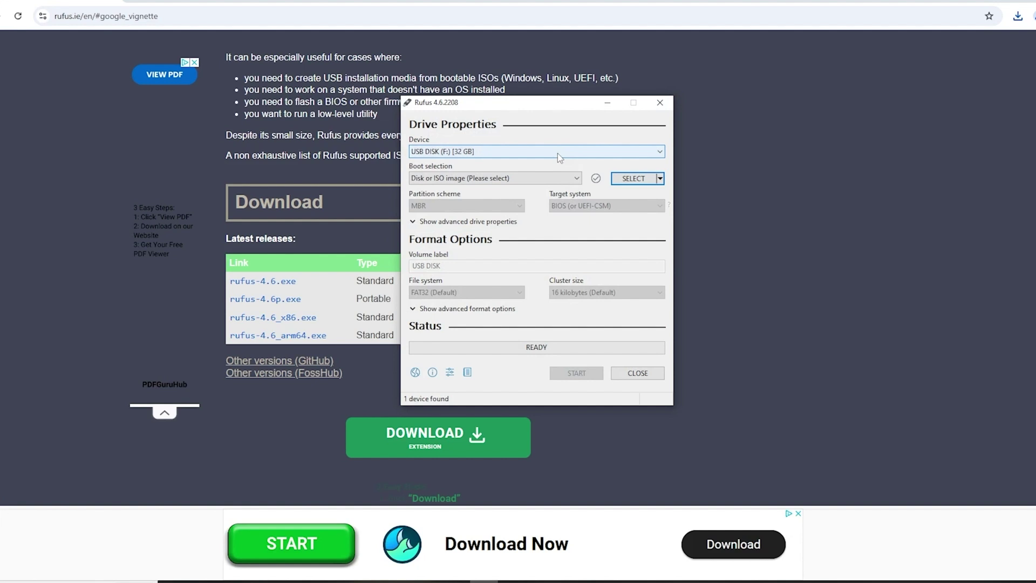
Load today's disc image from the Downloads folder into Rufus as the boot image.
{"action": "left_click", "coordinate": [634, 178]}
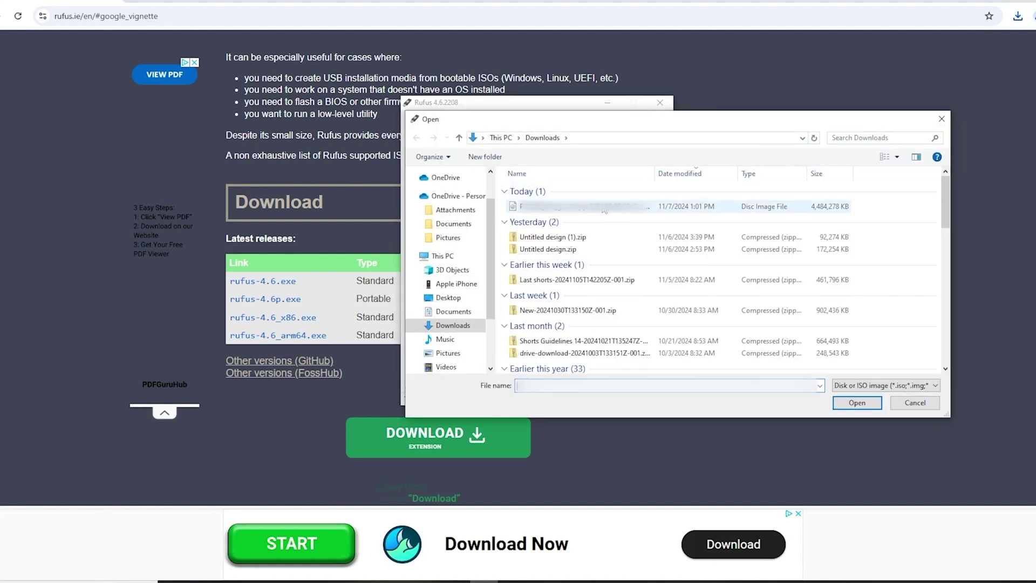
{"action": "left_click", "coordinate": [603, 207]}
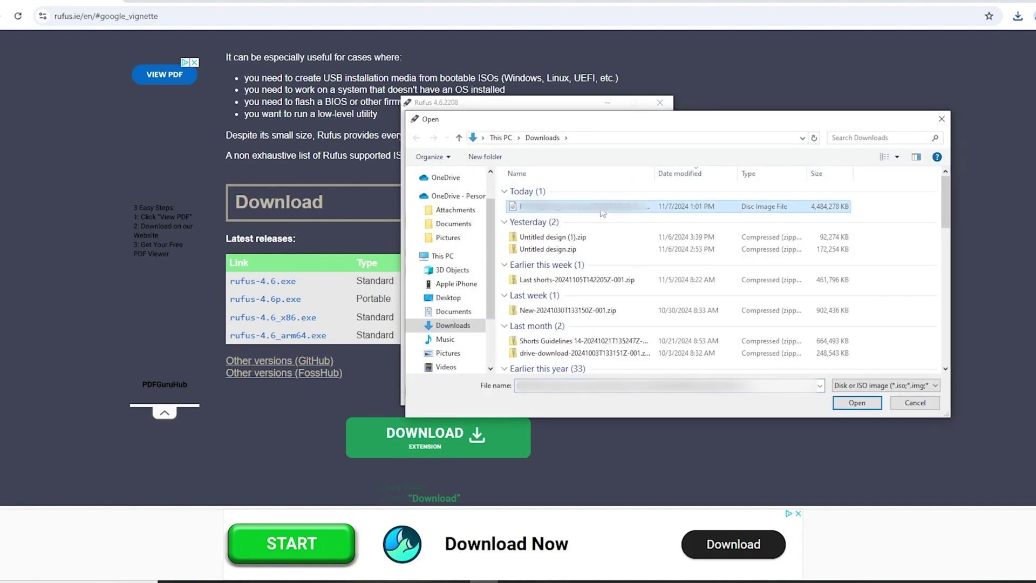
{"action": "left_click", "coordinate": [851, 406]}
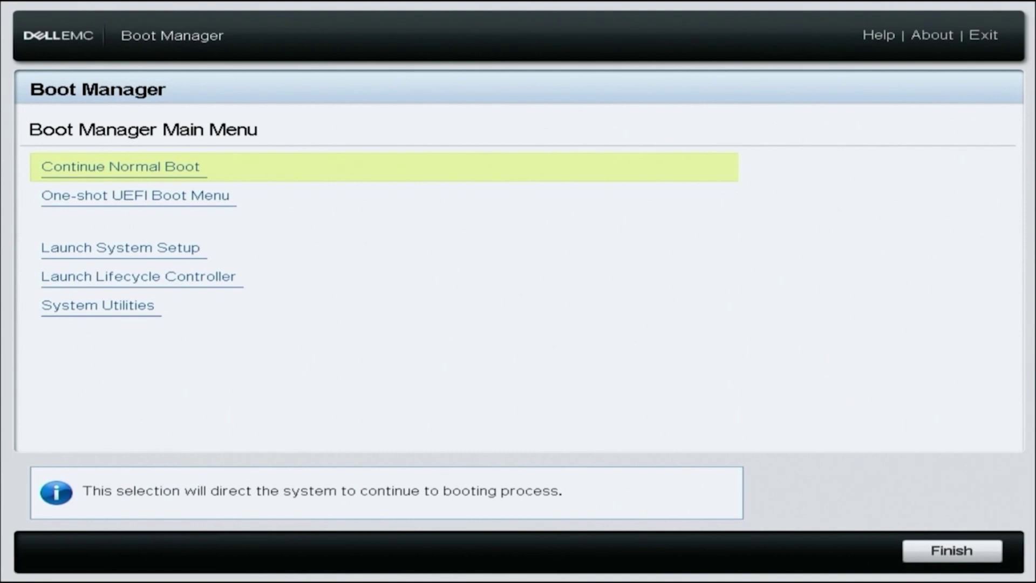
Go through System Utilities into the BIOS Update File Explorer to see the front USB 1 volume.
{"action": "key", "text": "Down"}
{"action": "key", "text": "Down"}
{"action": "key", "text": "Down"}
{"action": "key", "text": "Down"}
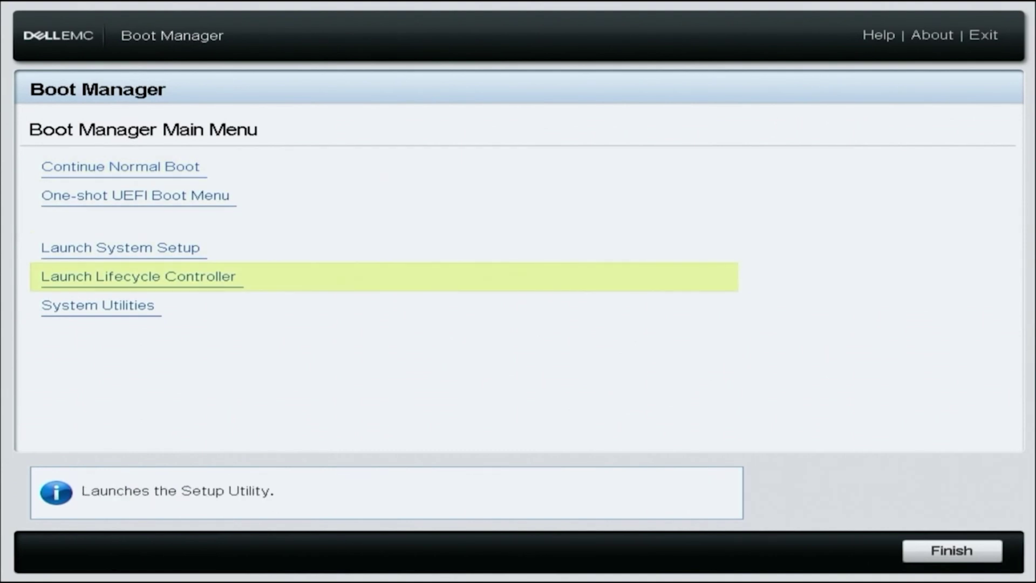
{"action": "key", "text": "Return"}
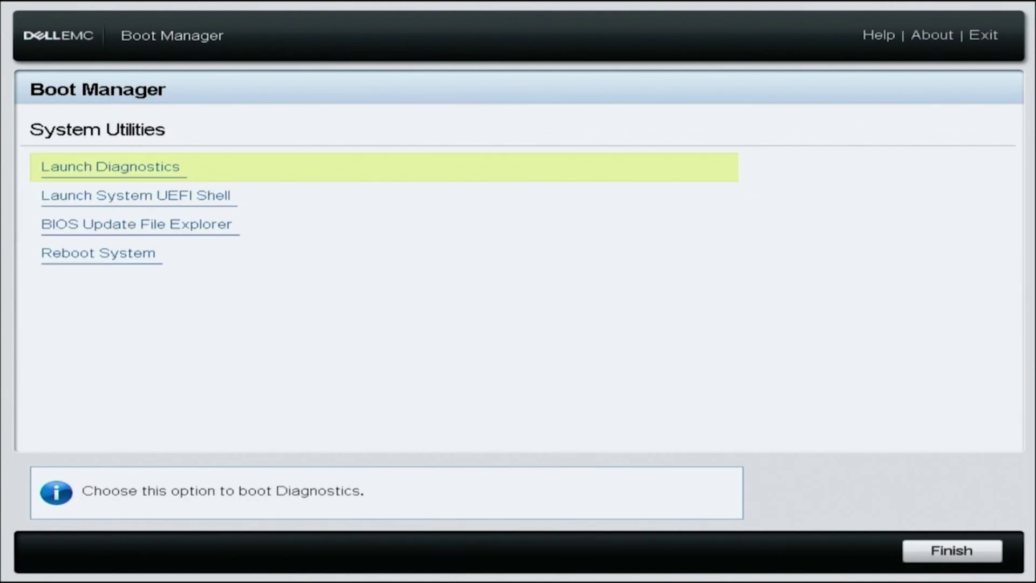
{"action": "key", "text": "Down"}
{"action": "key", "text": "Down"}
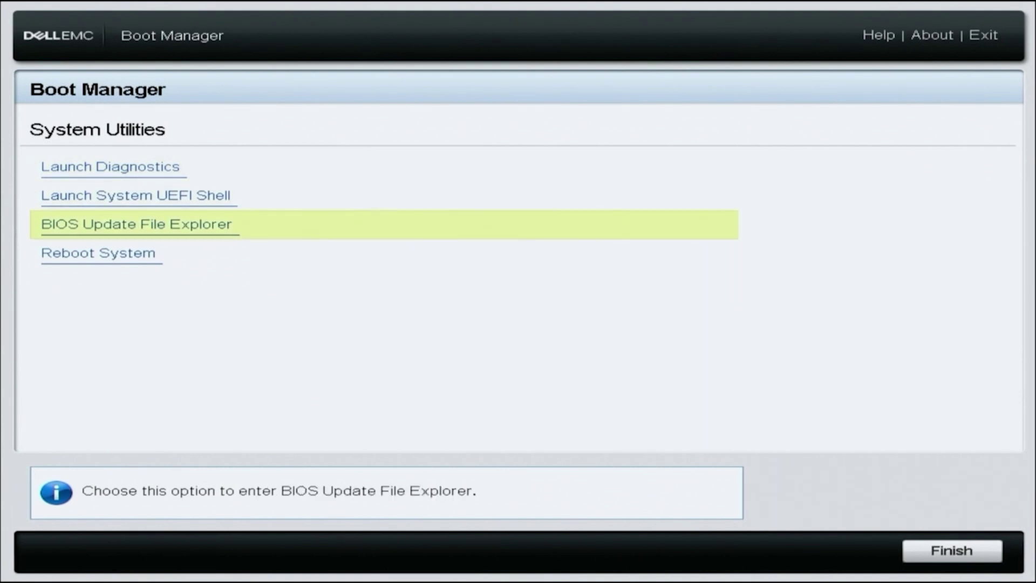
{"action": "key", "text": "Return"}
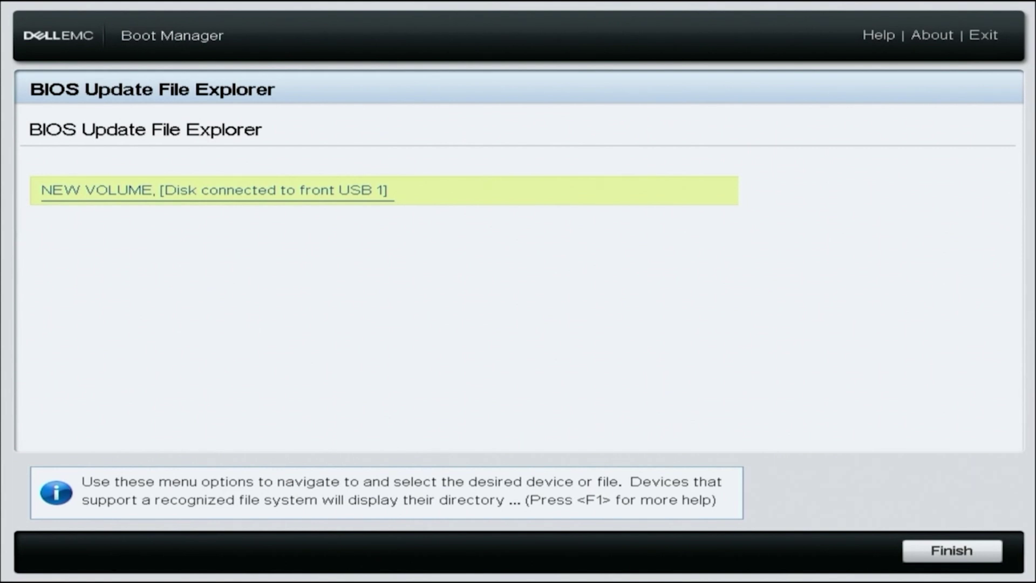
Flash BIOS15GIL1-011302.efi from NEW VOLUME, then enter System Setup with F2 and open System BIOS.
{"action": "key", "text": "Return"}
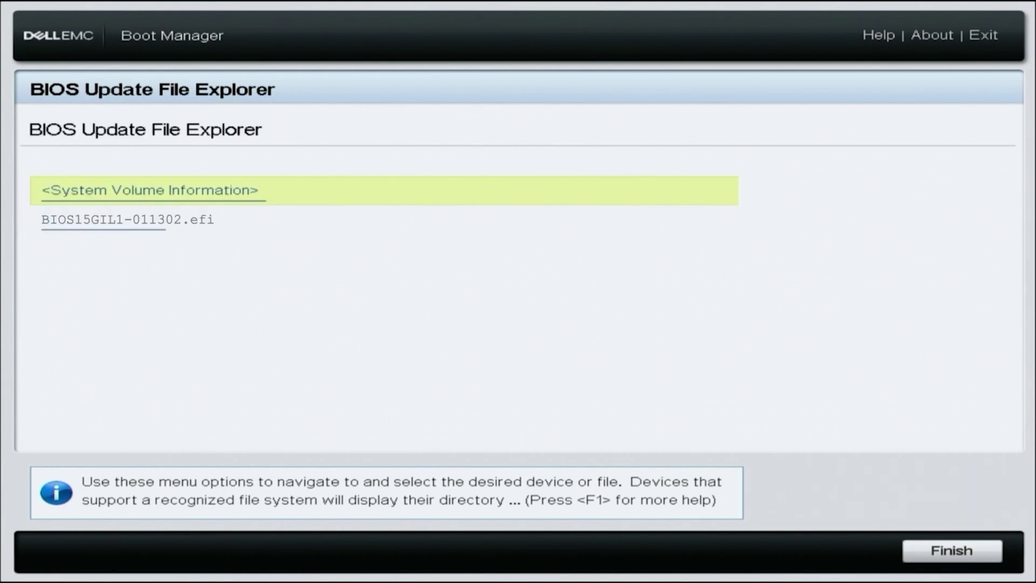
{"action": "key", "text": "Down"}
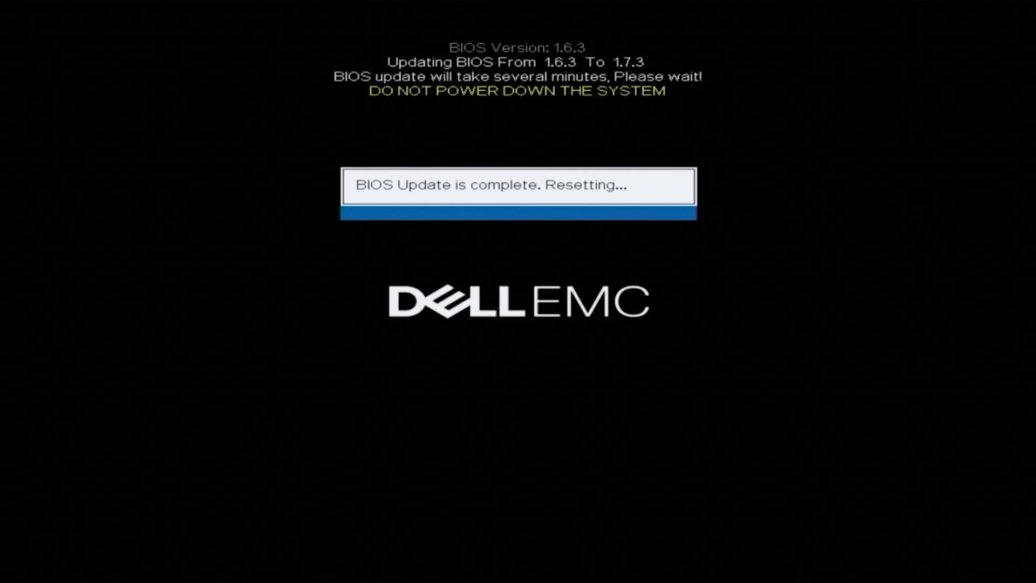
{"action": "key", "text": "F2"}
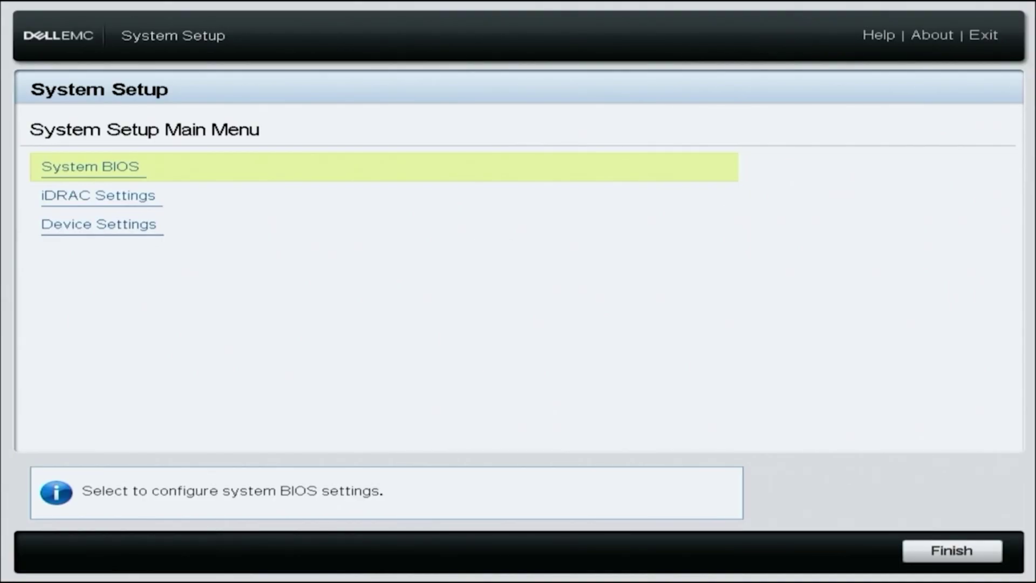
{"action": "key", "text": "Return"}
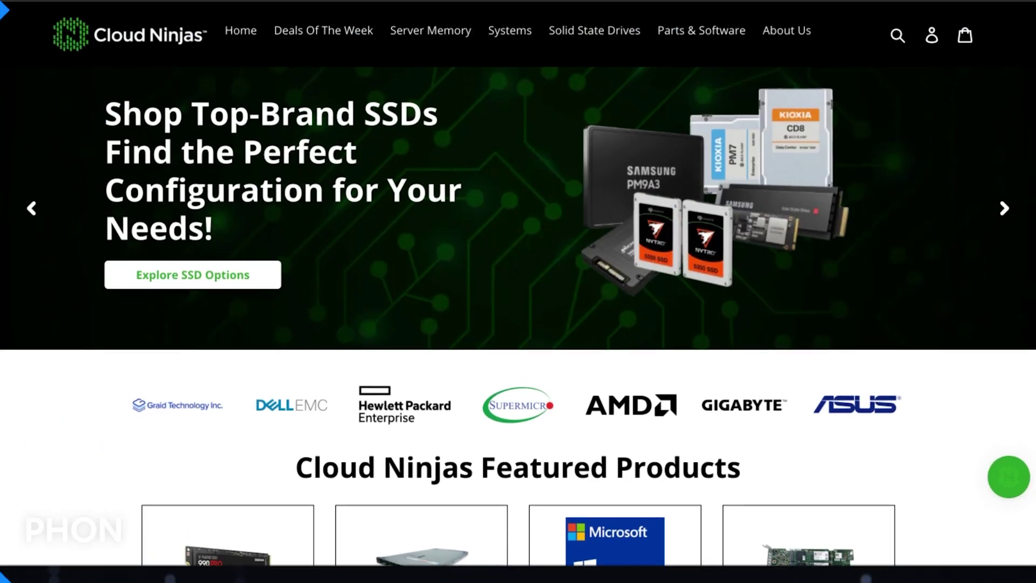